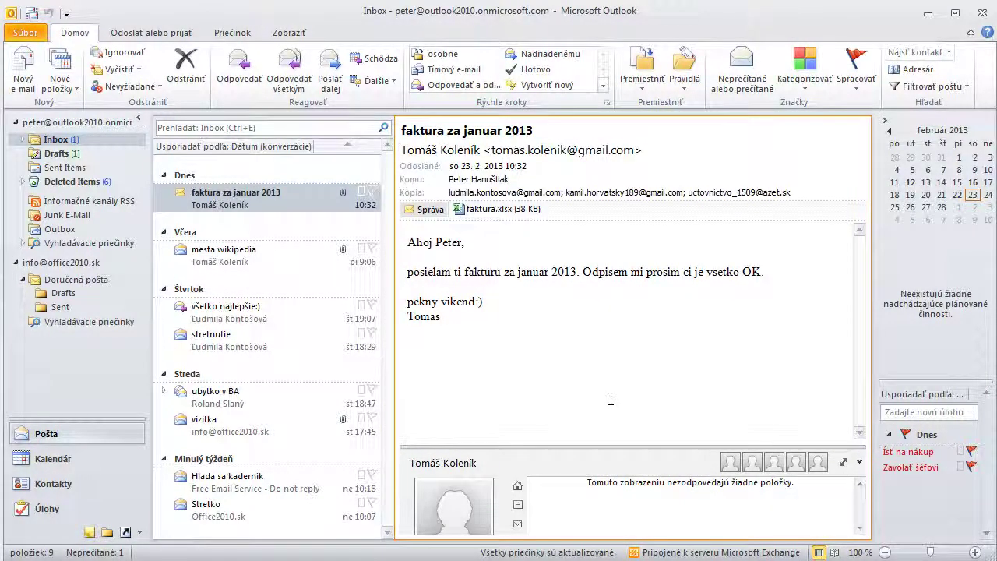
# Open the 'faktura za januar 2013' email with faktura.xlsx attached in a separate message window.
pyautogui.click(249, 204)
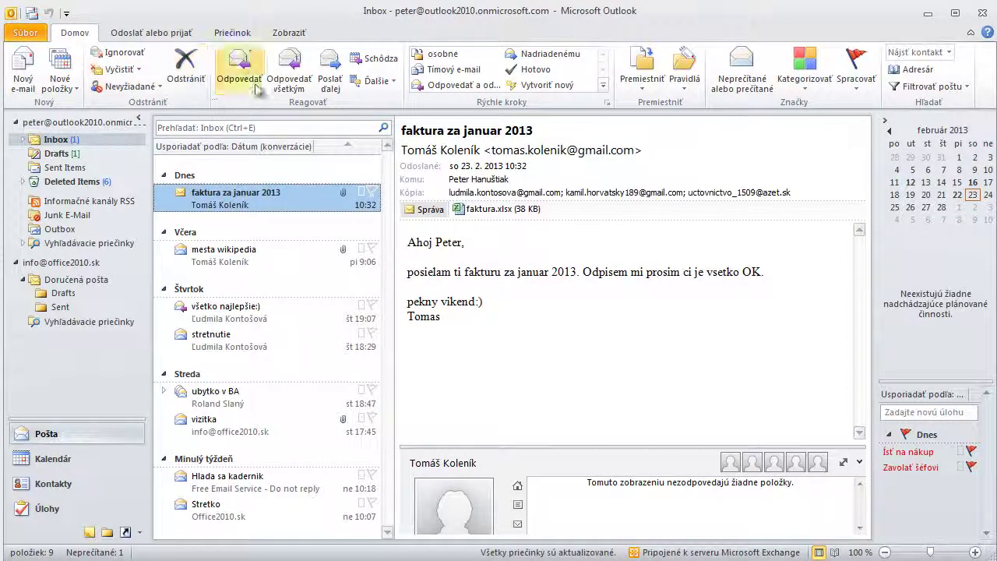
pyautogui.doubleClick(279, 206)
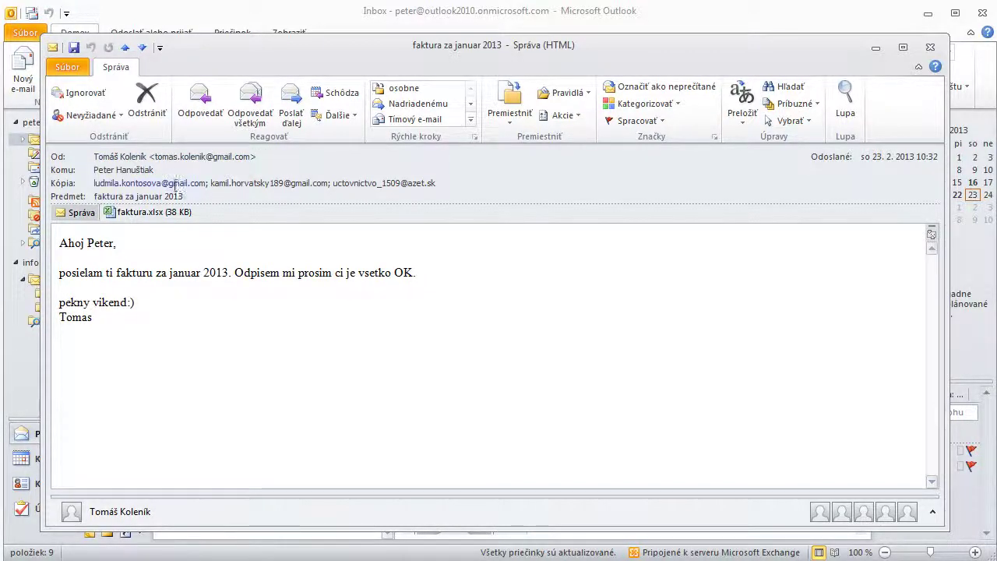
pyautogui.moveTo(346, 187)
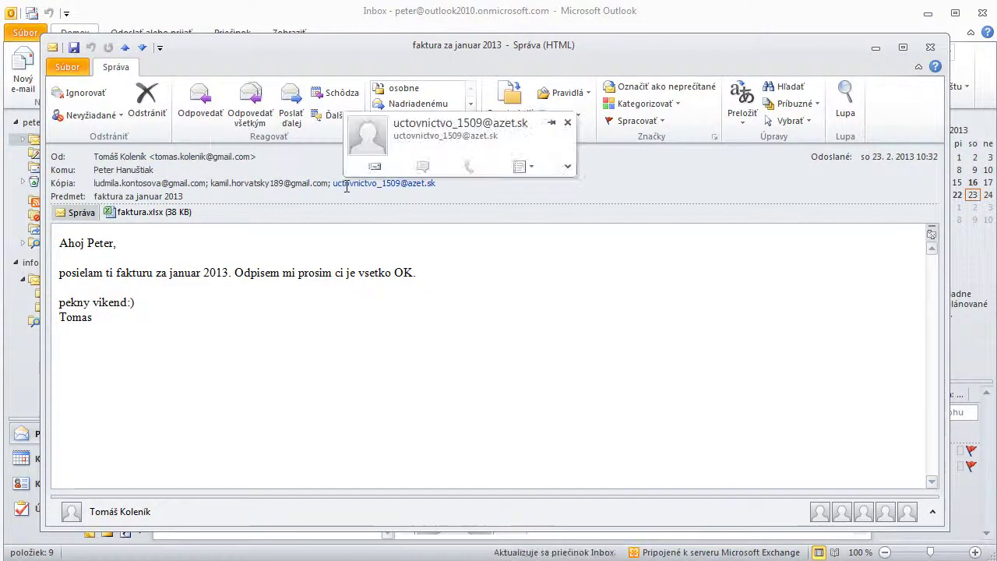
pyautogui.click(250, 105)
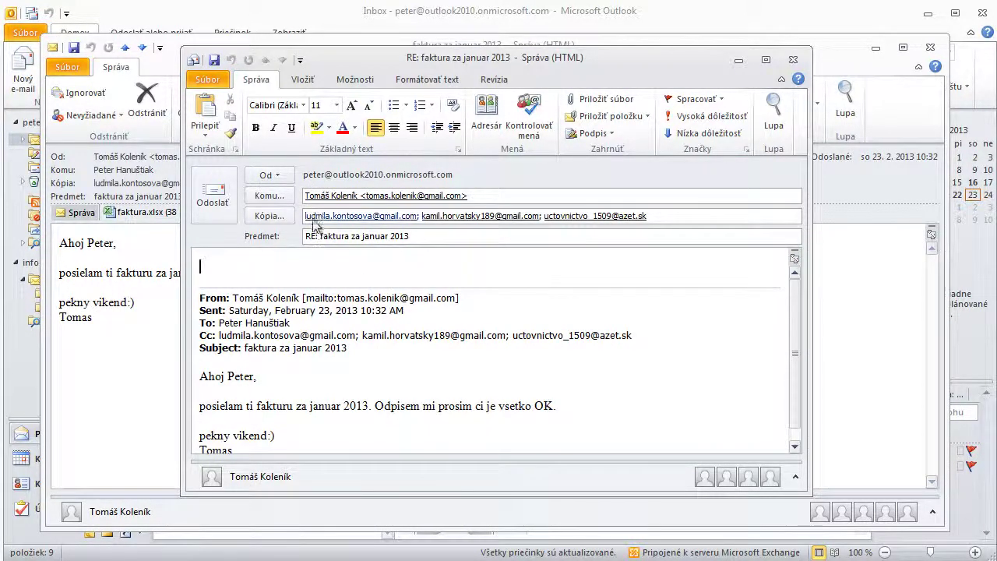
pyautogui.moveTo(596, 216)
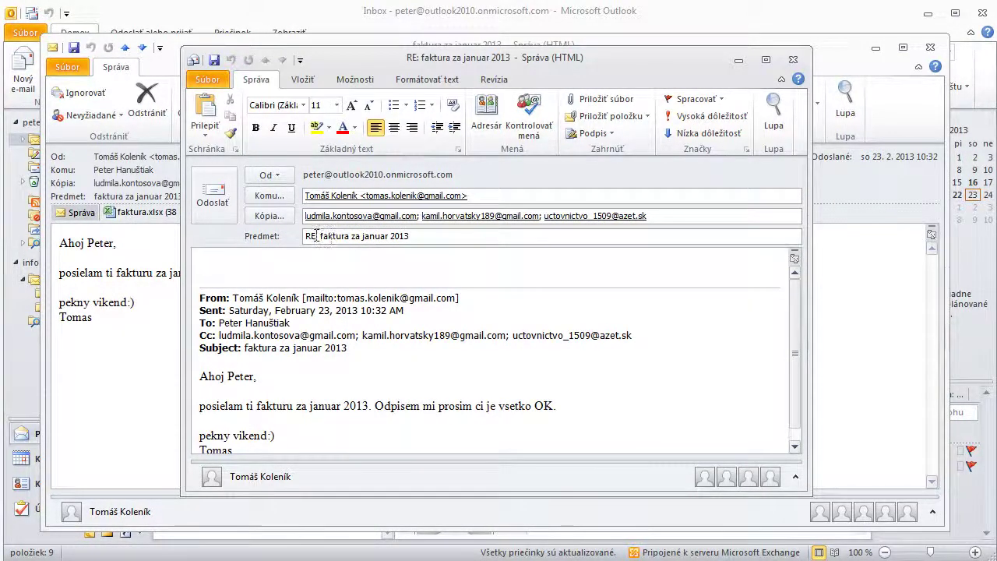
pyautogui.doubleClick(308, 236)
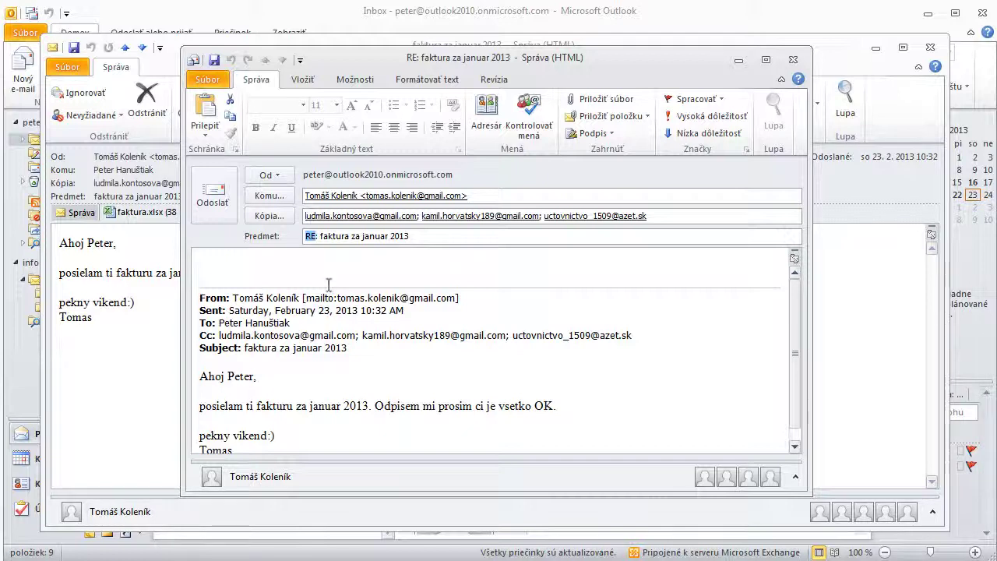
pyautogui.click(299, 267)
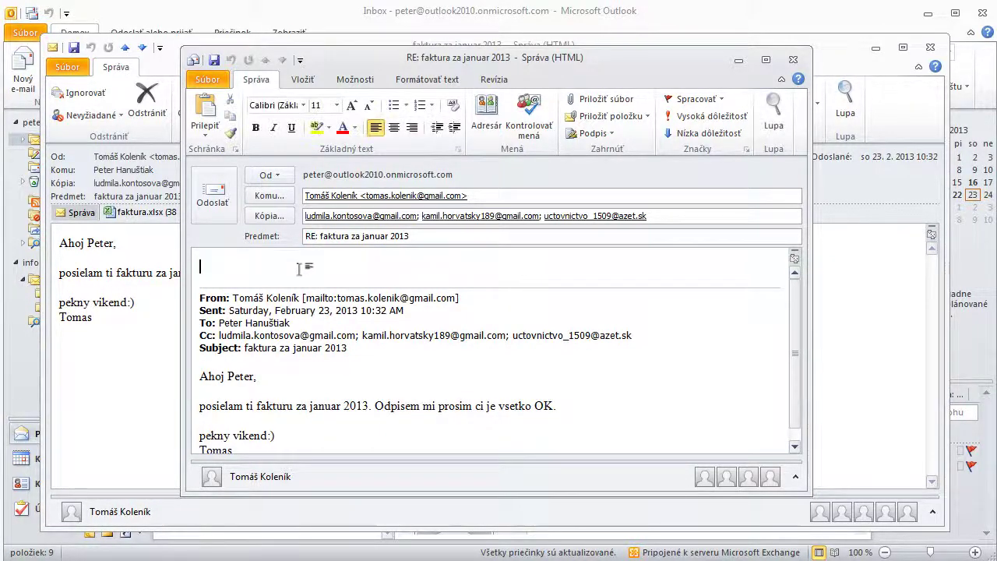
pyautogui.scroll(-1, 316, 282)
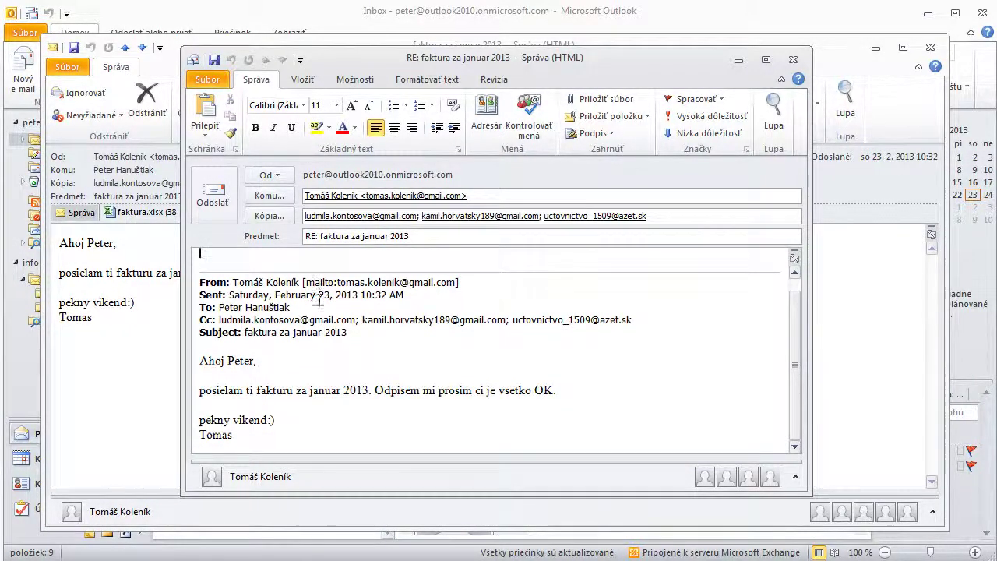
pyautogui.scroll(1, 407, 378)
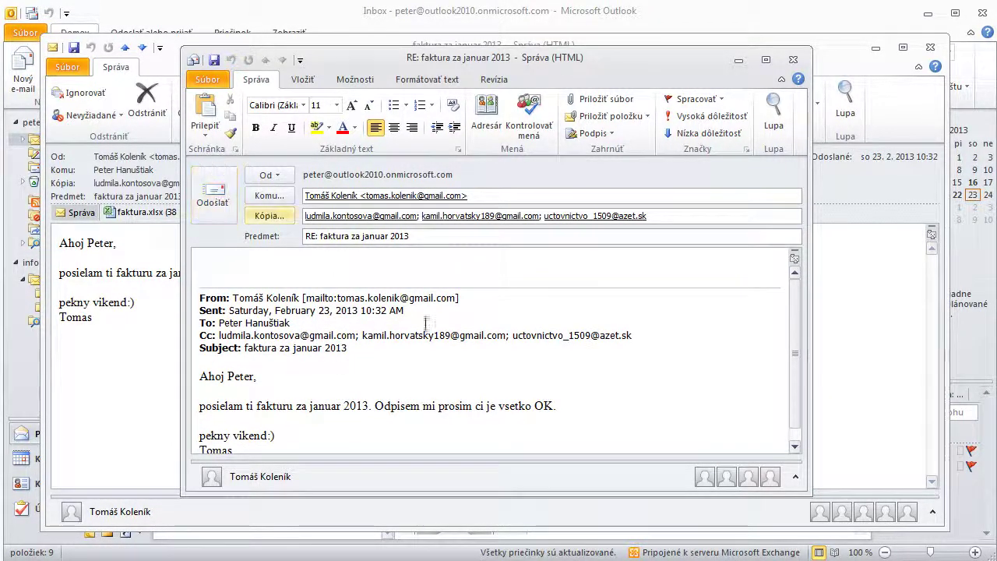
pyautogui.click(793, 59)
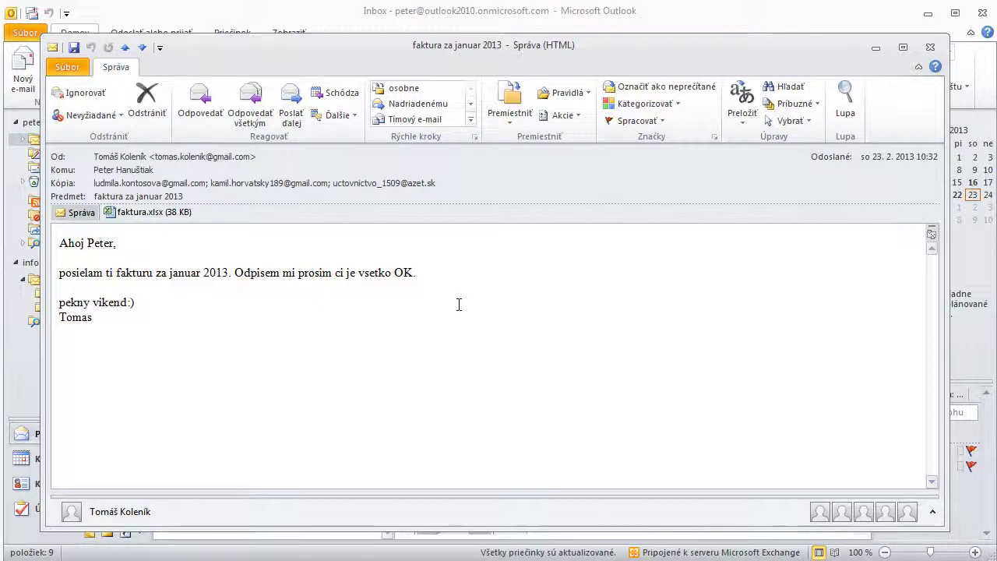
# Forward the invoice email and select the 'FW' prefix in the Predmet field.
pyautogui.click(292, 99)
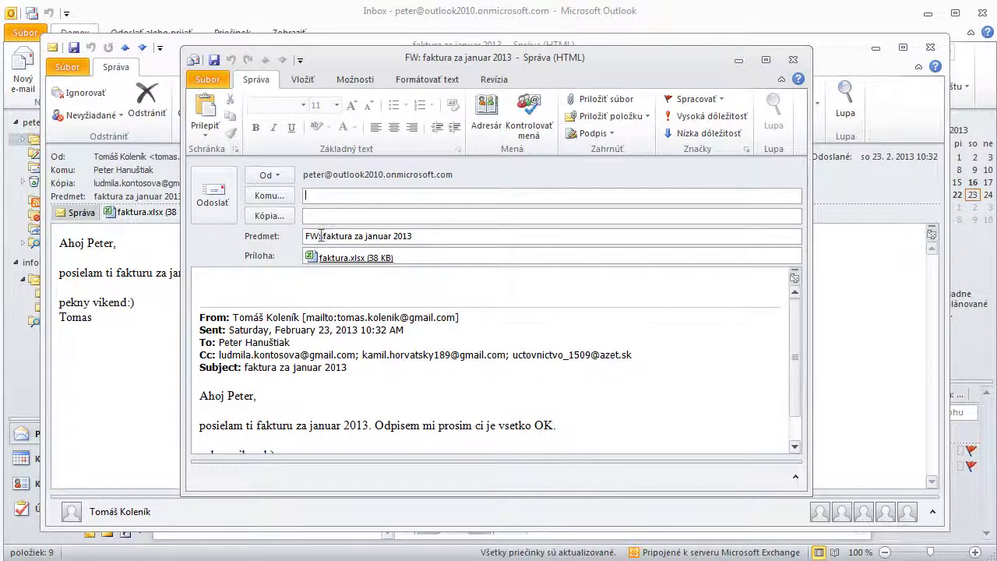
pyautogui.moveTo(320, 235); pyautogui.dragTo(304, 235)
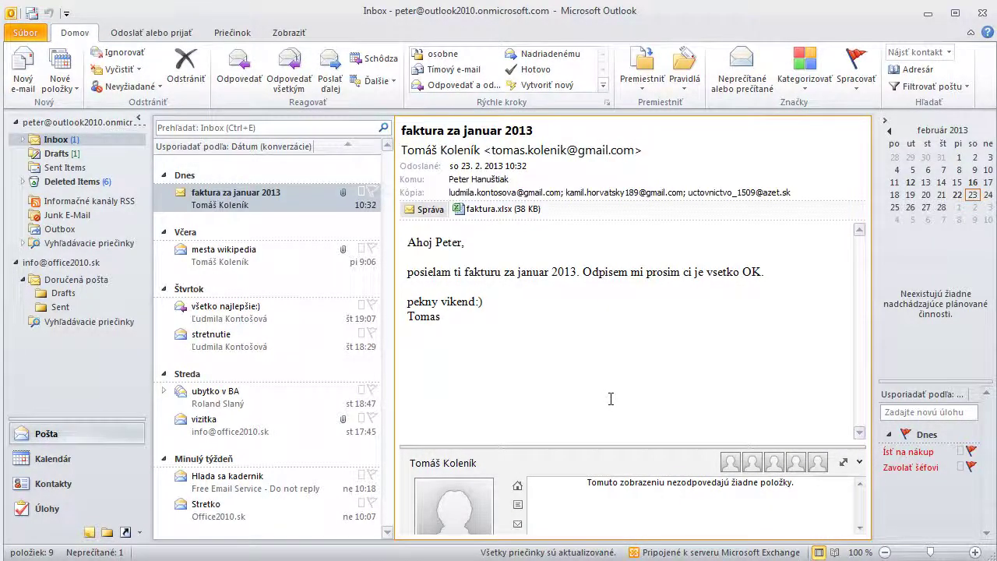
# Select 'faktura za januar 2013' in the Inbox and reopen it in its own window.
pyautogui.click(250, 204)
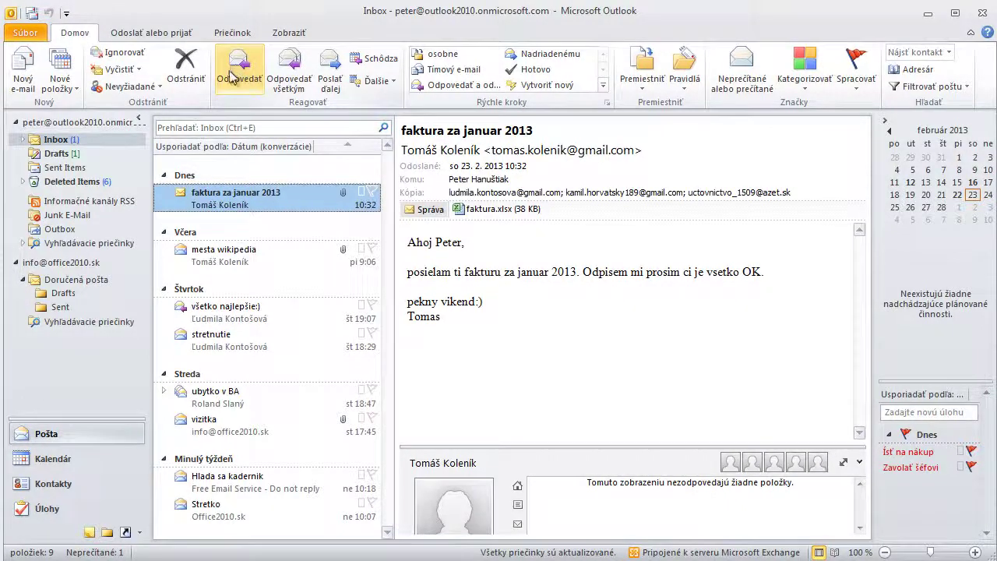
pyautogui.moveTo(265, 206)
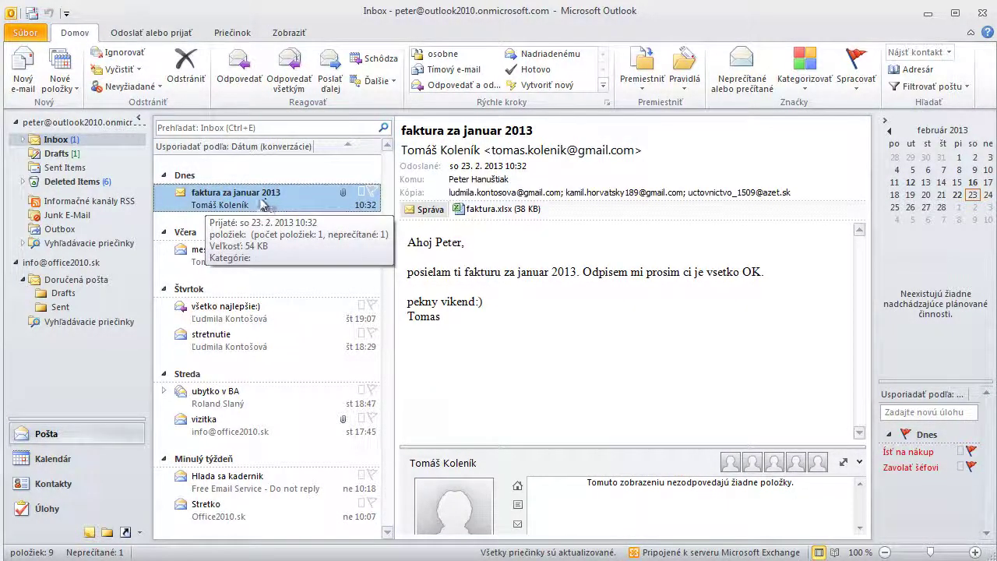
pyautogui.doubleClick(263, 204)
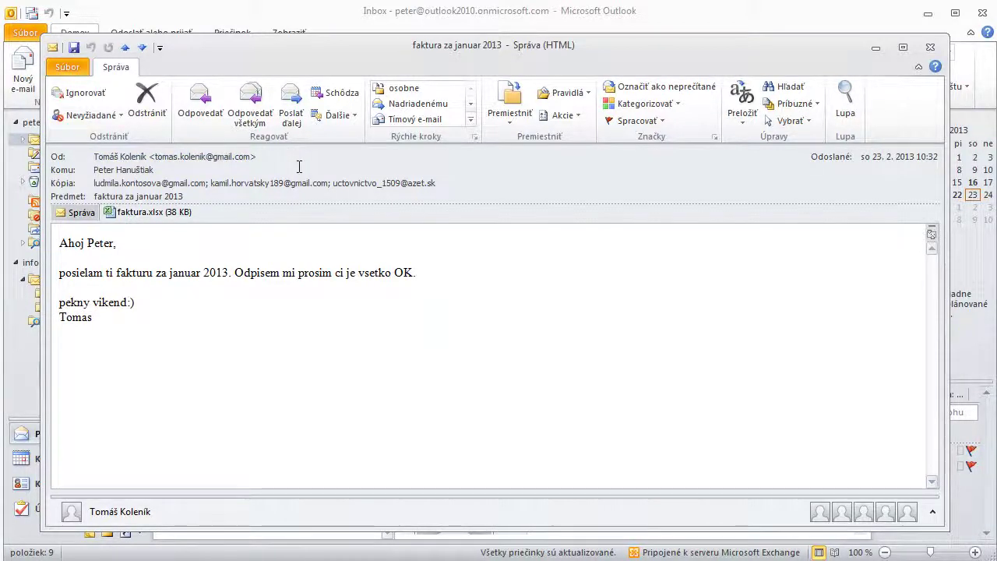
pyautogui.moveTo(176, 184)
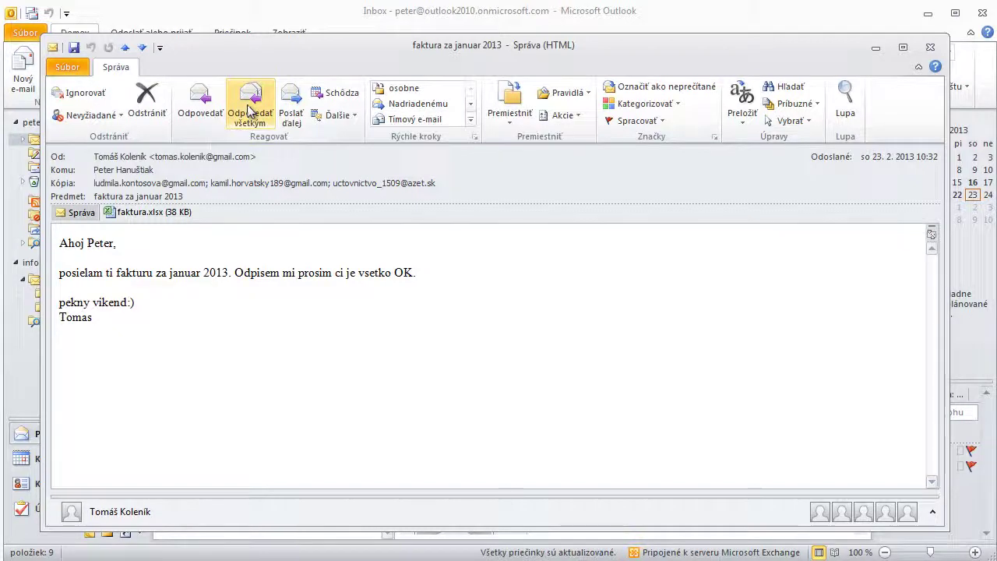
pyautogui.click(249, 111)
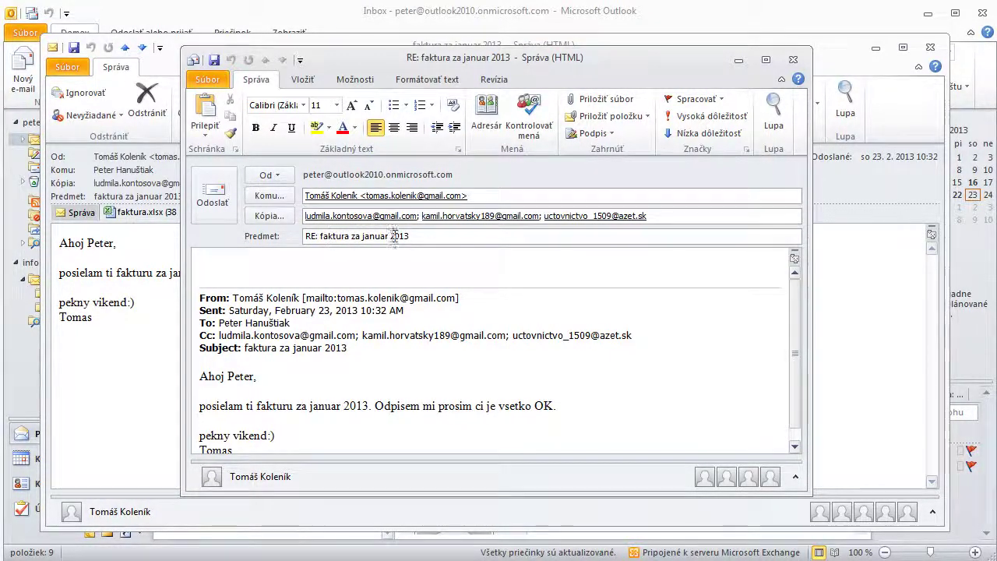
pyautogui.moveTo(317, 236); pyautogui.dragTo(304, 238)
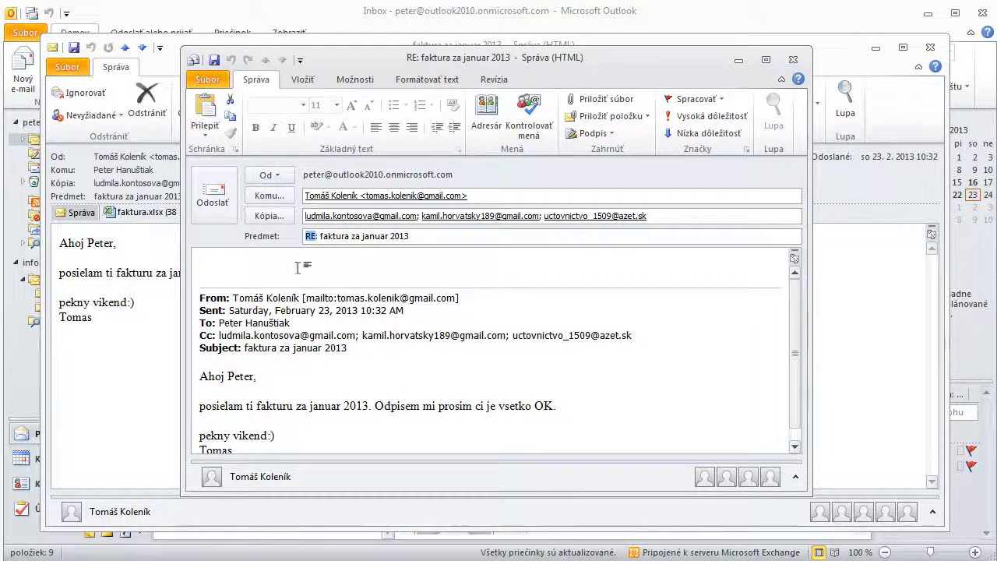
pyautogui.click(299, 267)
pyautogui.scroll(-1, 313, 282)
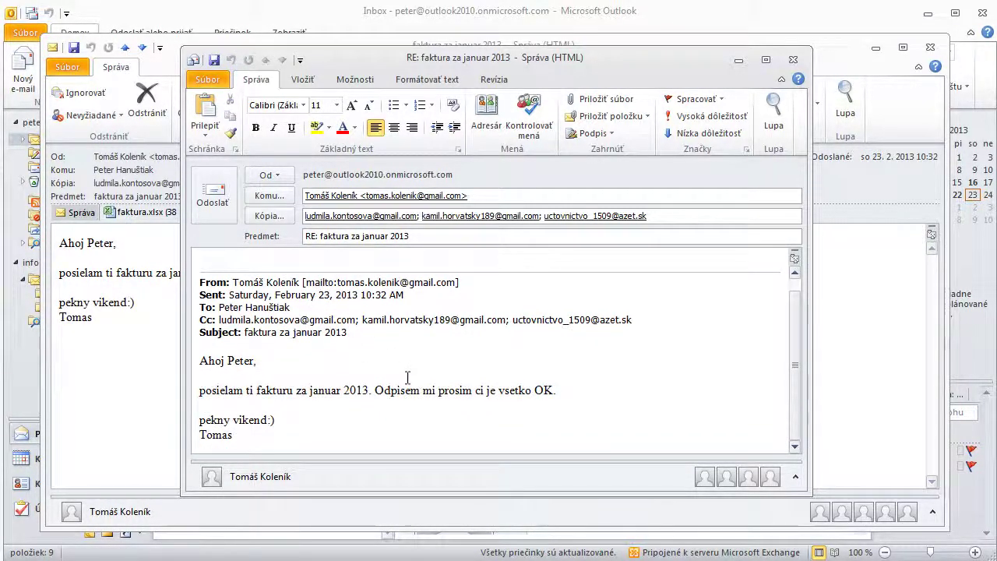
pyautogui.scroll(1, 407, 377)
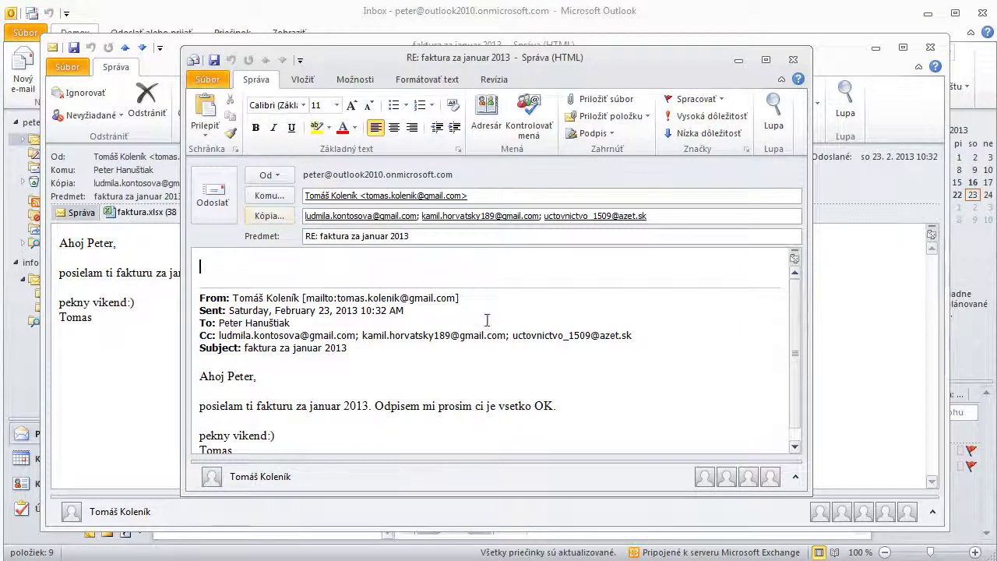
pyautogui.click(793, 62)
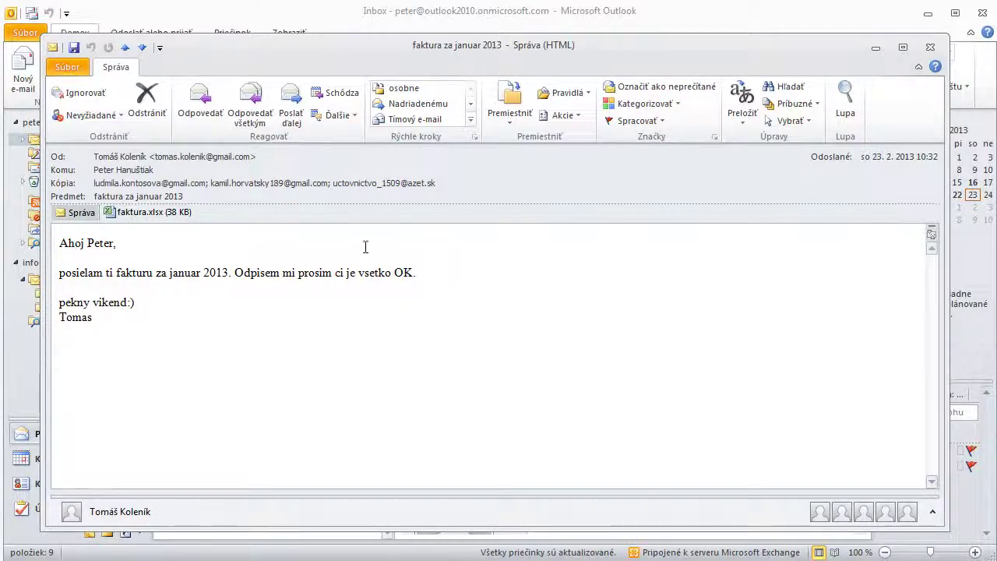
# Create a forward draft carrying faktura.xlsx and select the 'FW' prefix in the Predmet field.
pyautogui.click(293, 109)
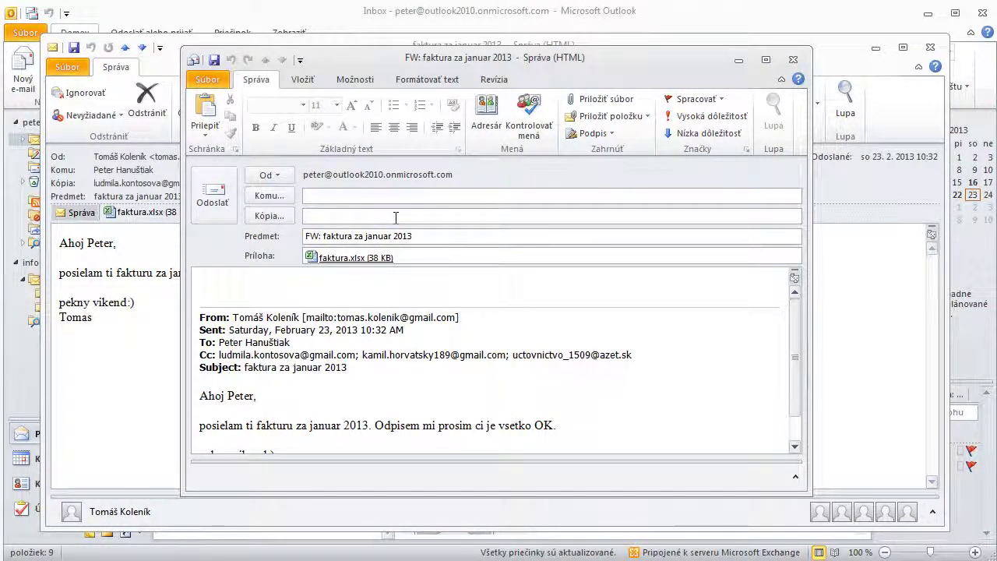
pyautogui.moveTo(320, 236); pyautogui.dragTo(298, 239)
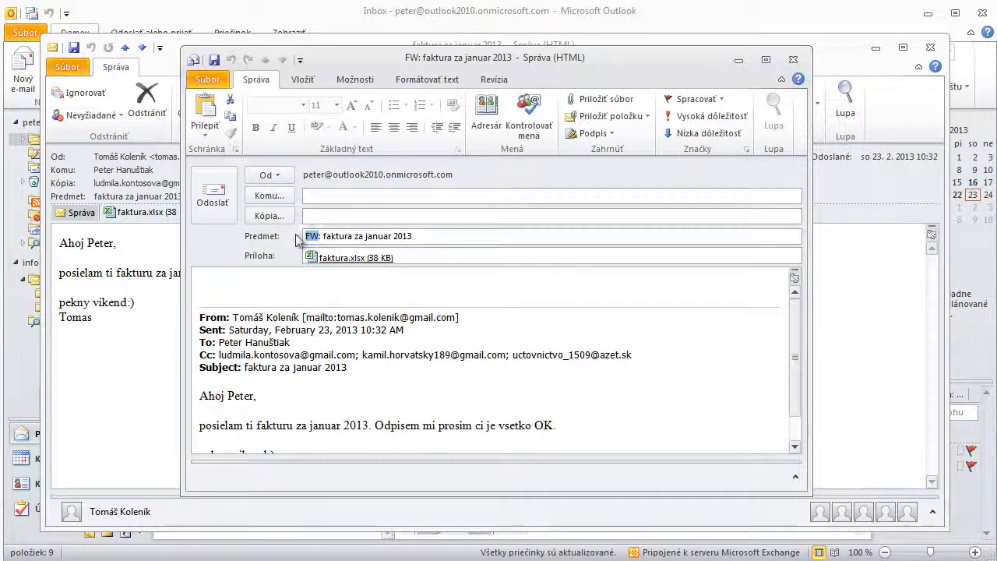